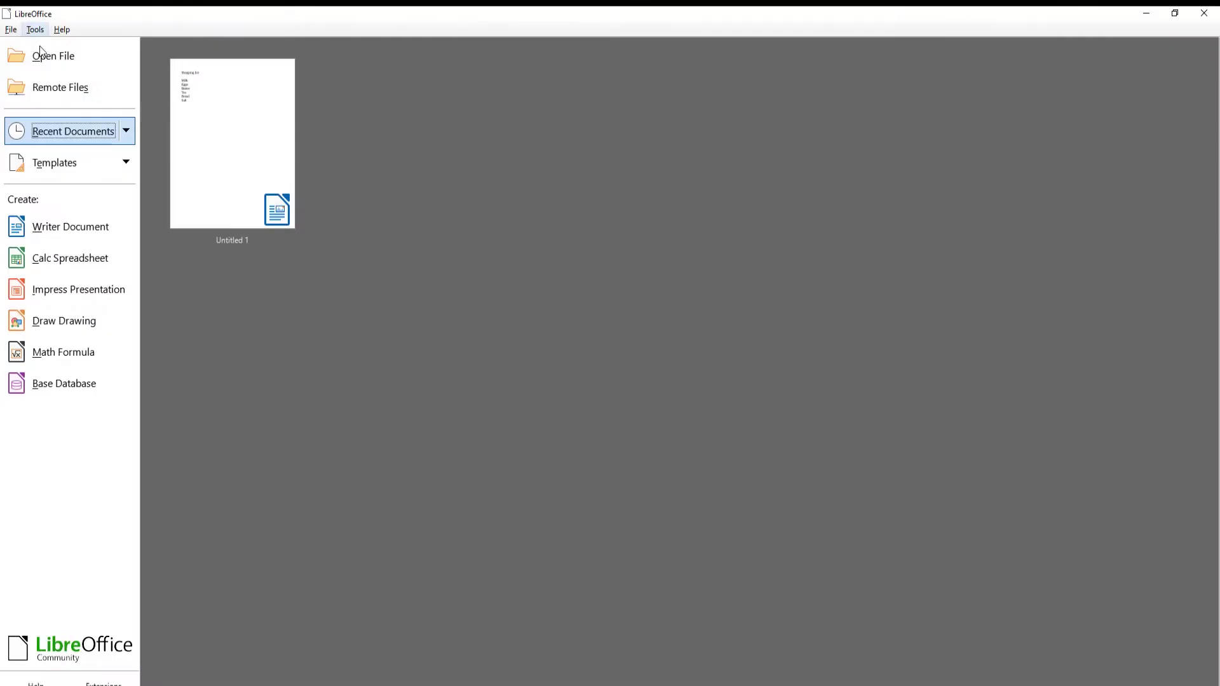
Create a new spreadsheet and set range C3:F7 to 20 pt font.
left_click(114, 254)
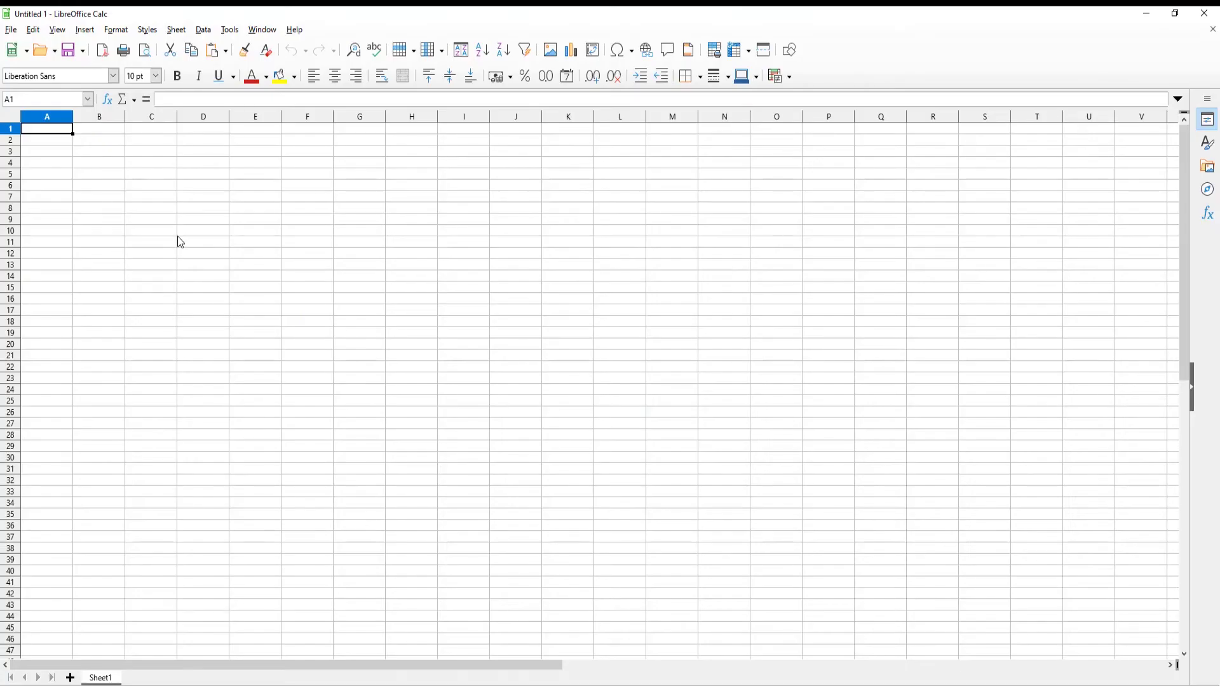
left_click_drag(172, 152, 304, 198)
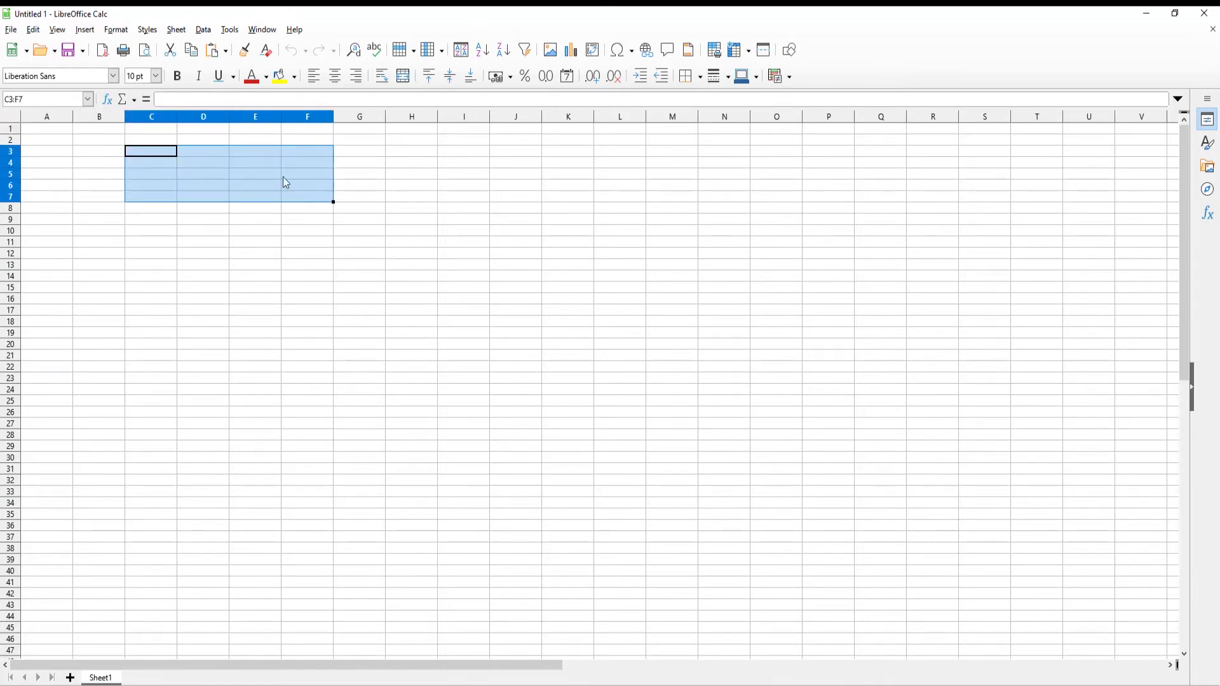
left_click(155, 76)
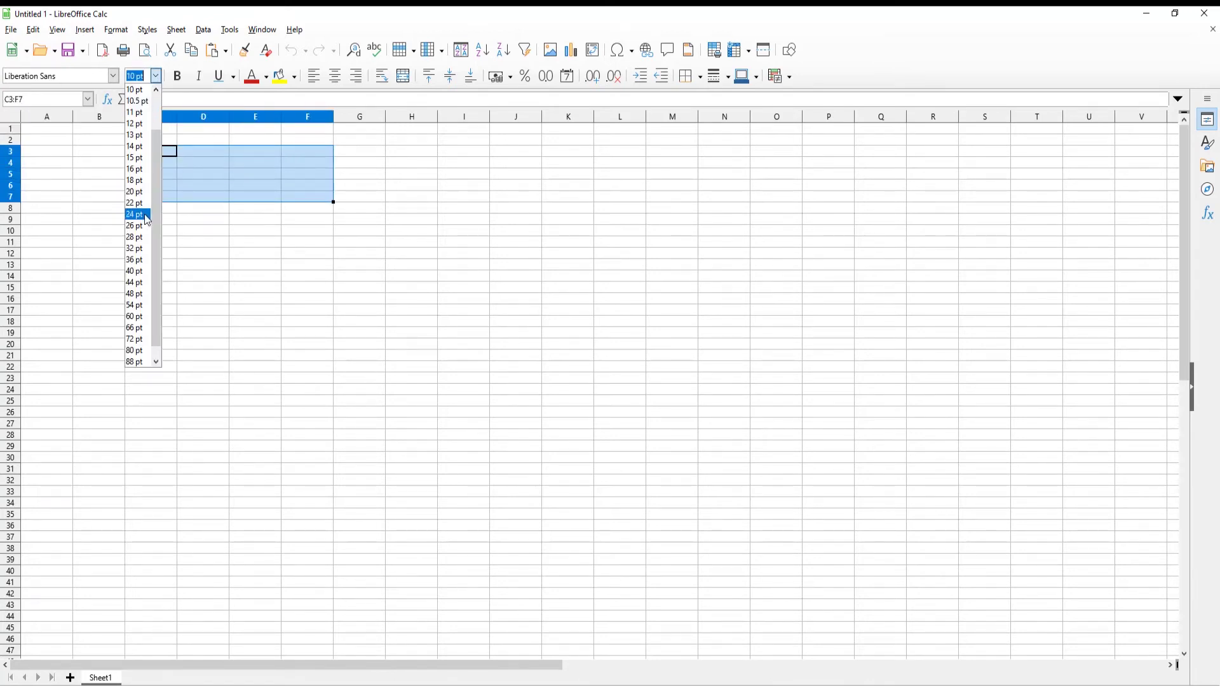
left_click(141, 191)
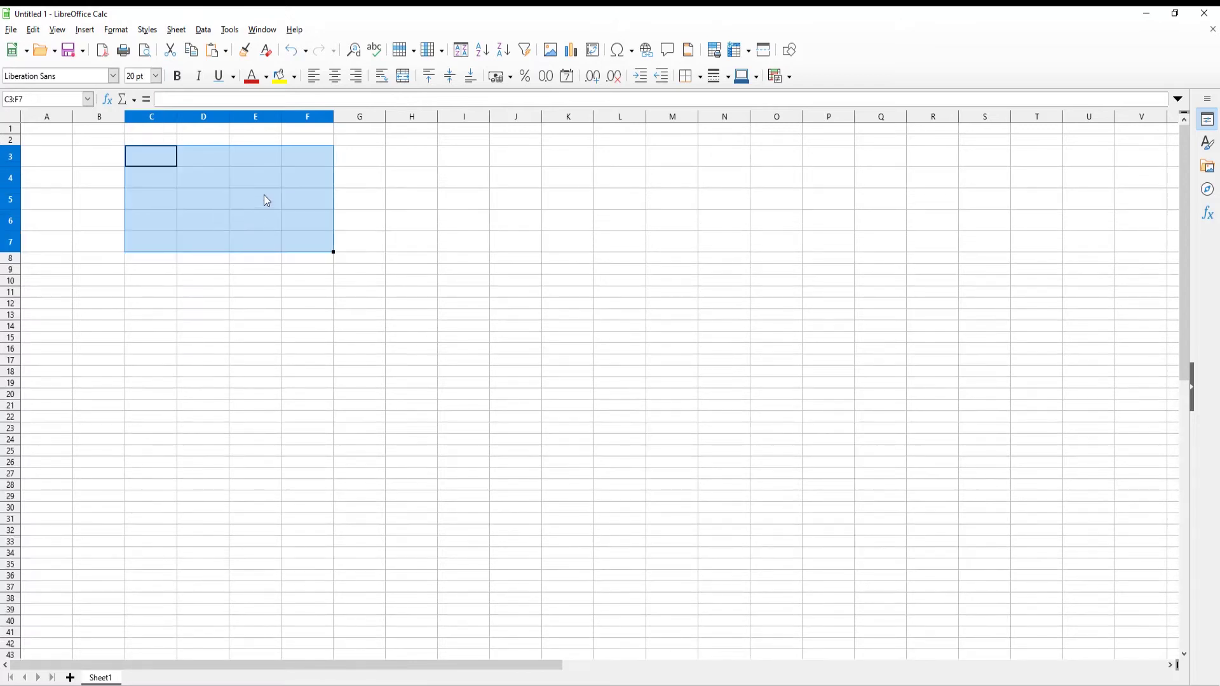
Apply outer borders and all inner lines to C3:F7.
left_click(702, 79)
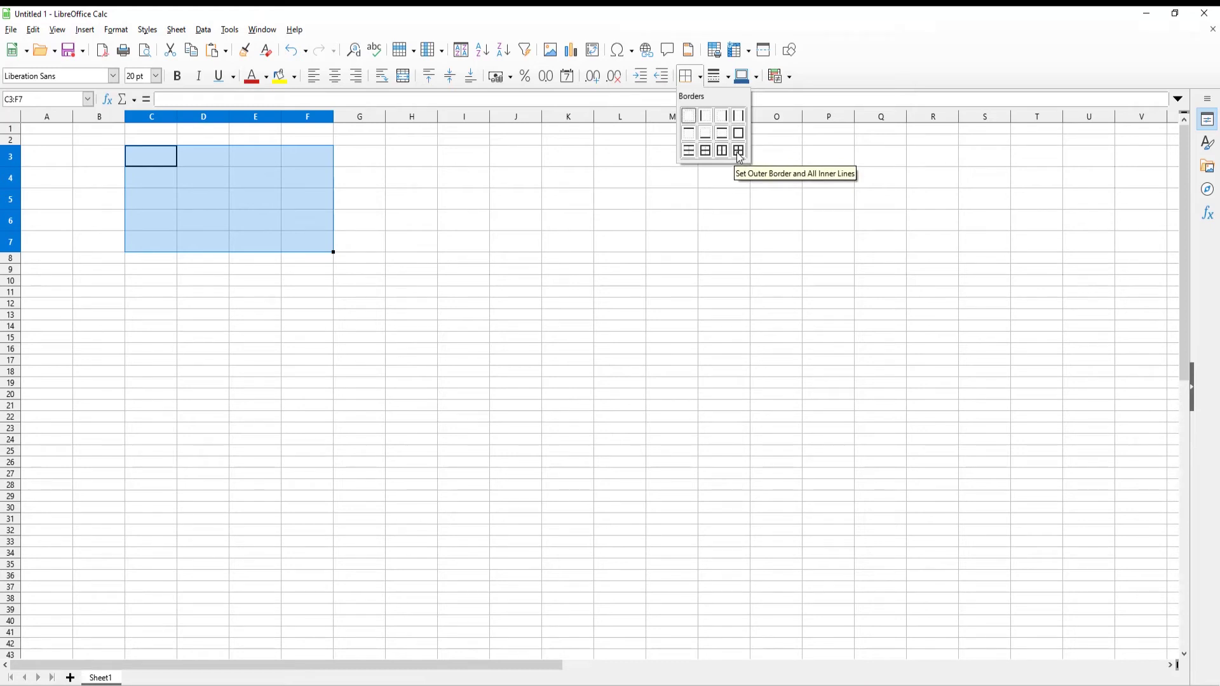
left_click(737, 151)
left_click(306, 181)
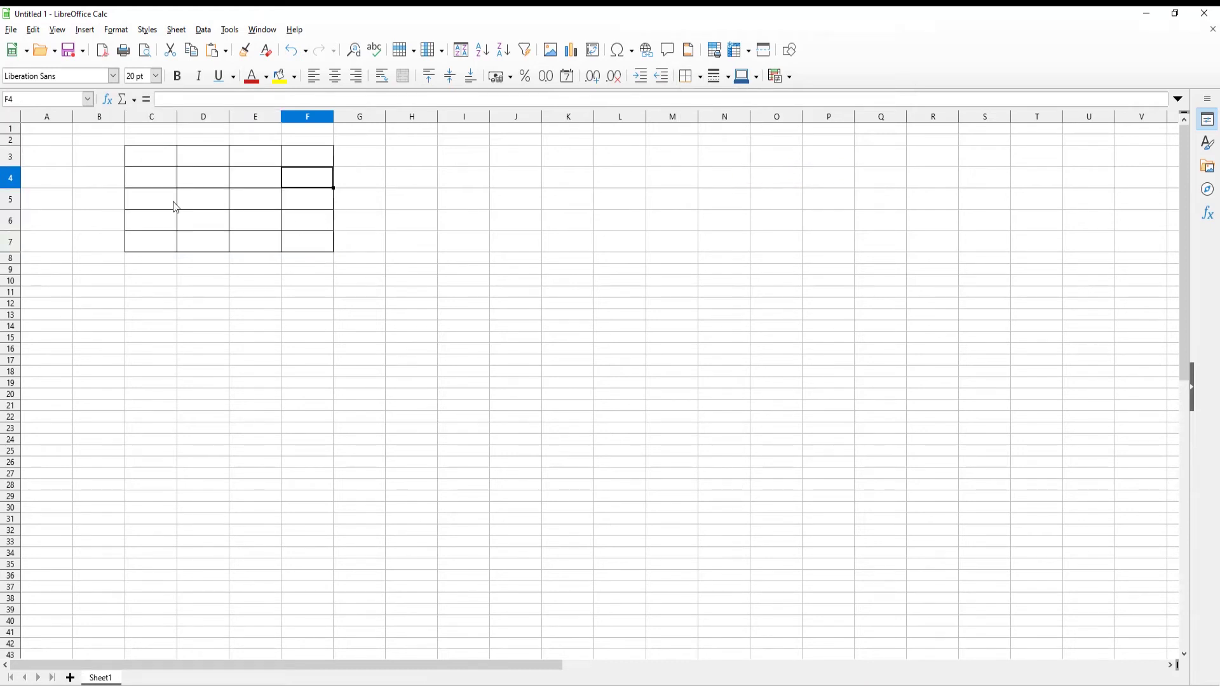
left_click_drag(146, 164, 206, 188)
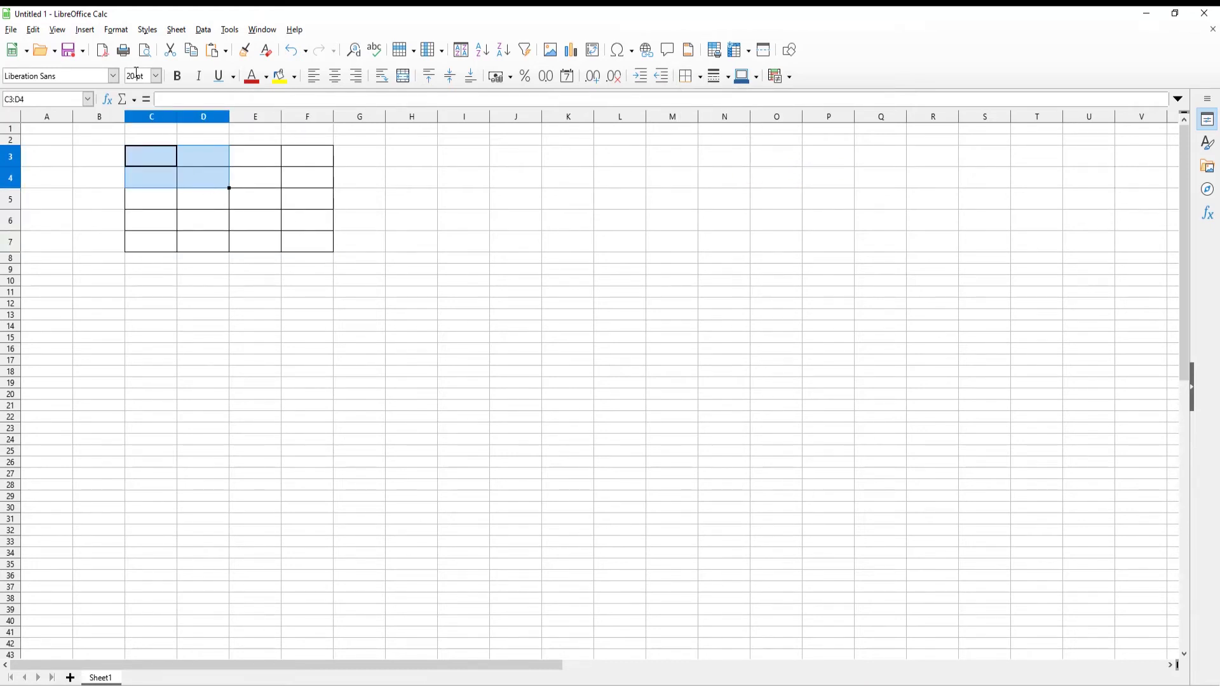
Combine C3:D4 into one two-by-two cell with Format > Merge Cells.
left_click(116, 29)
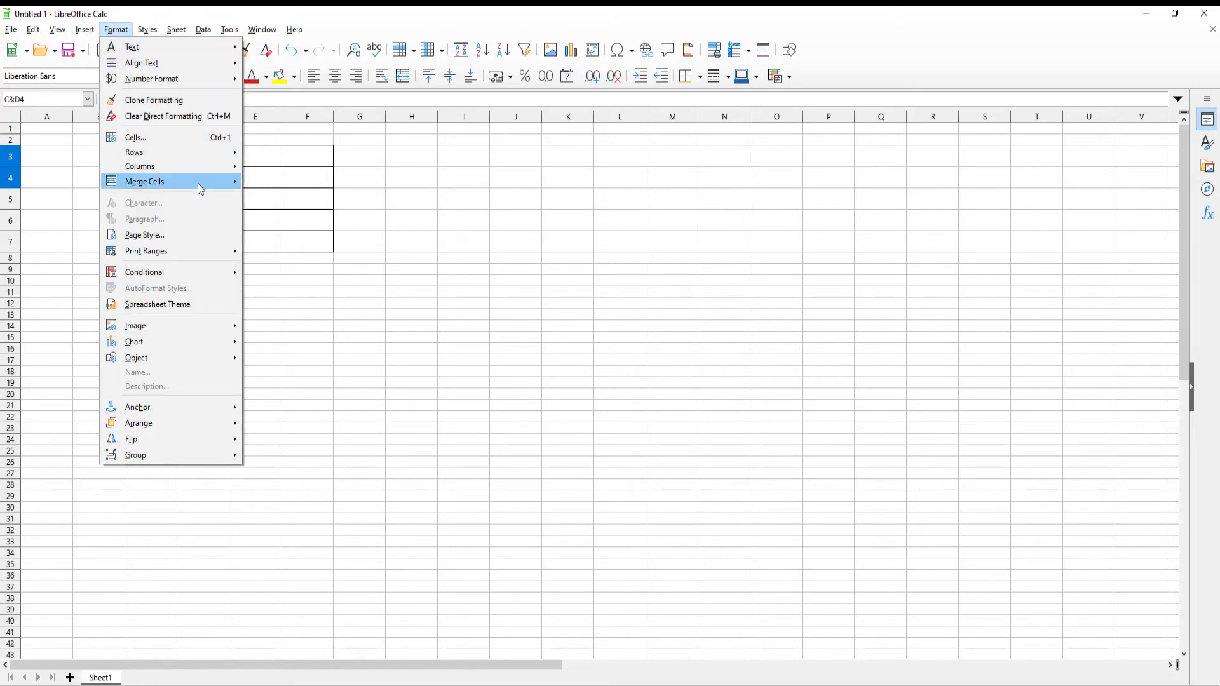
mouse_move(144, 181)
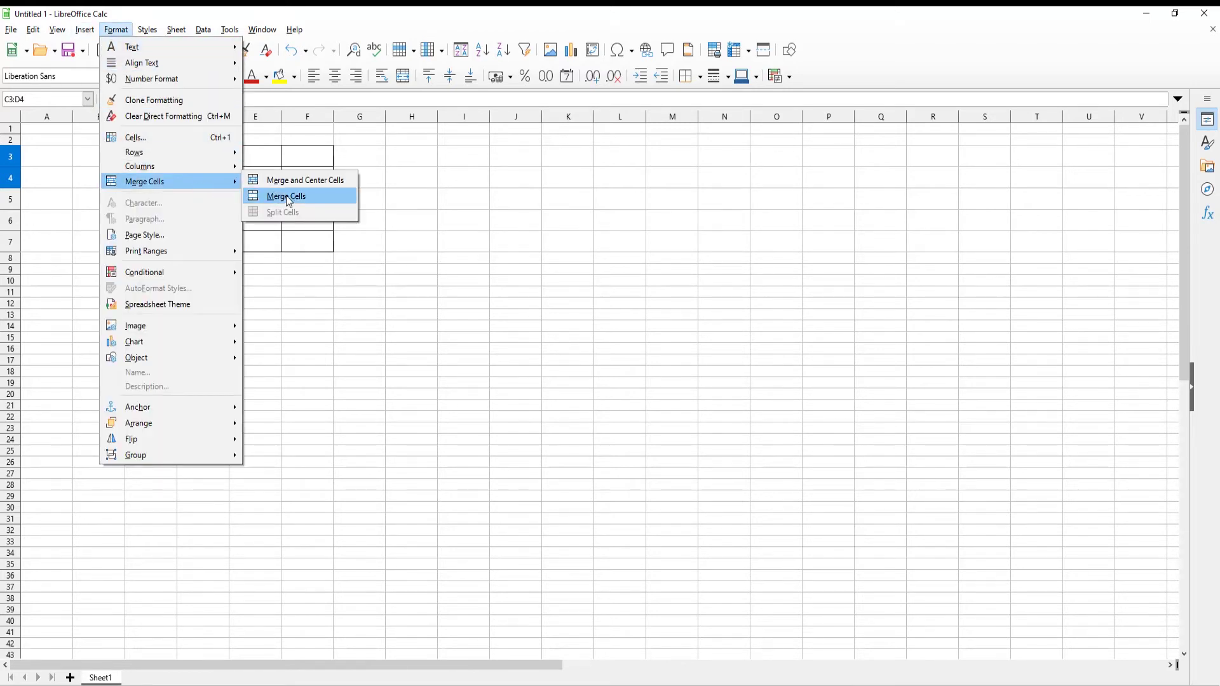
left_click(286, 195)
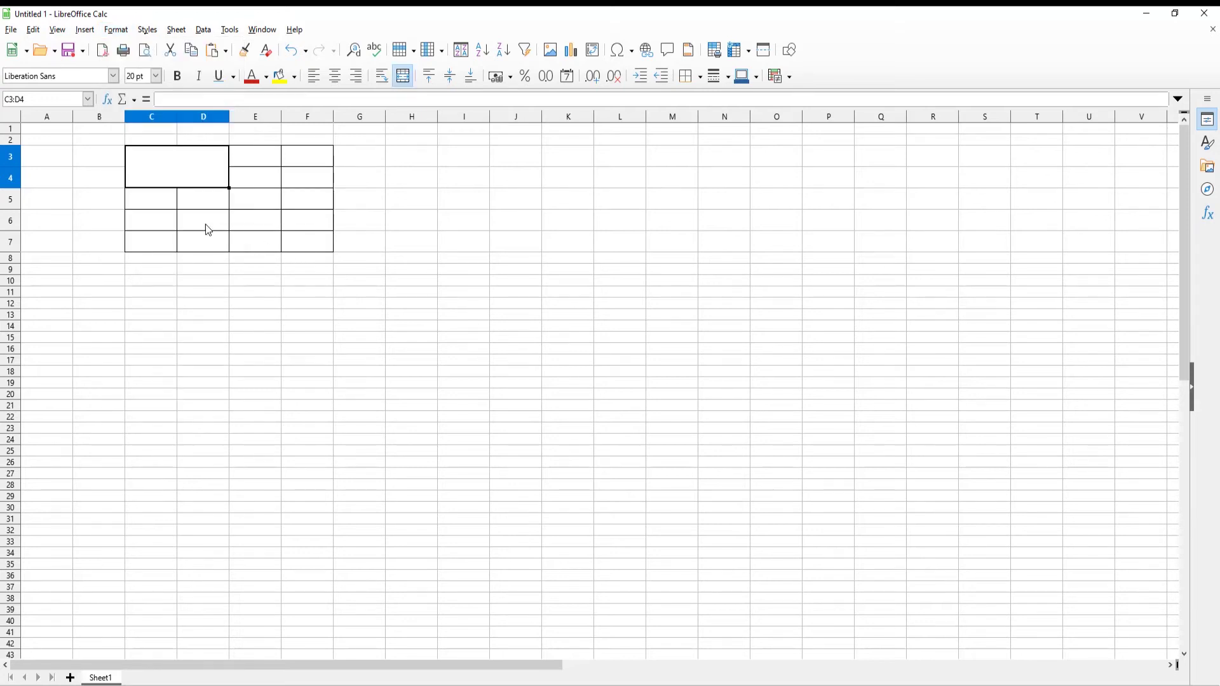
left_click_drag(195, 224, 295, 247)
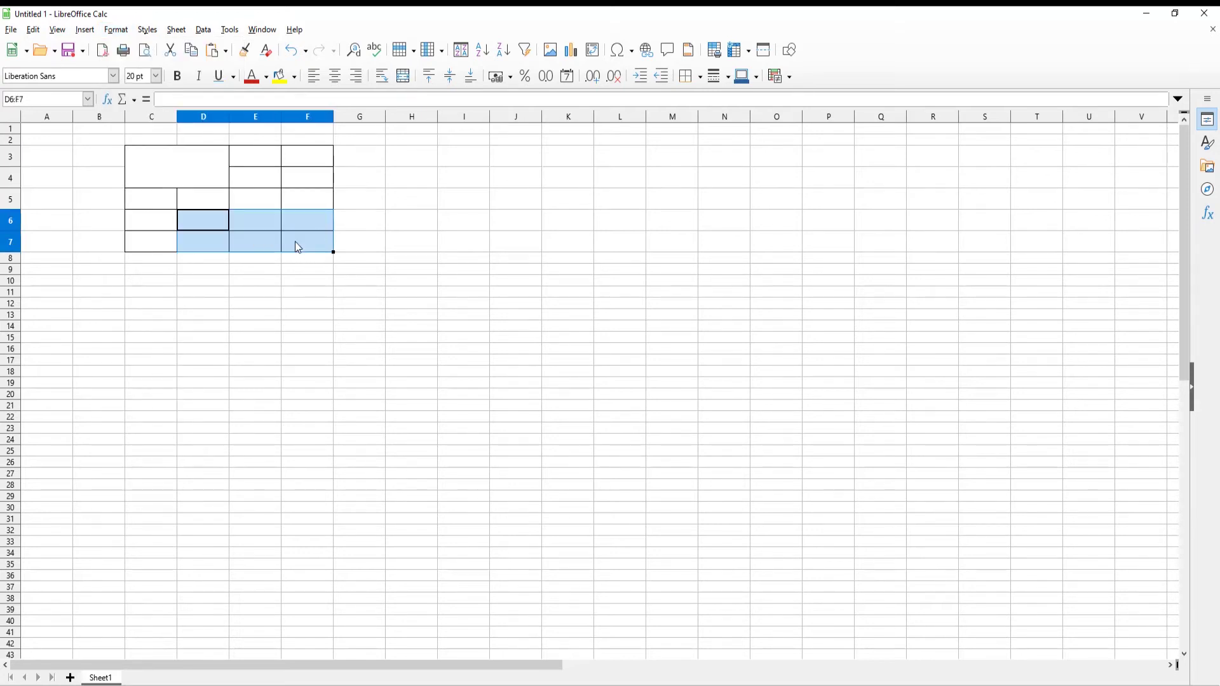
Combine D6:F7 into one two-row, three-column merged cell.
left_click(115, 29)
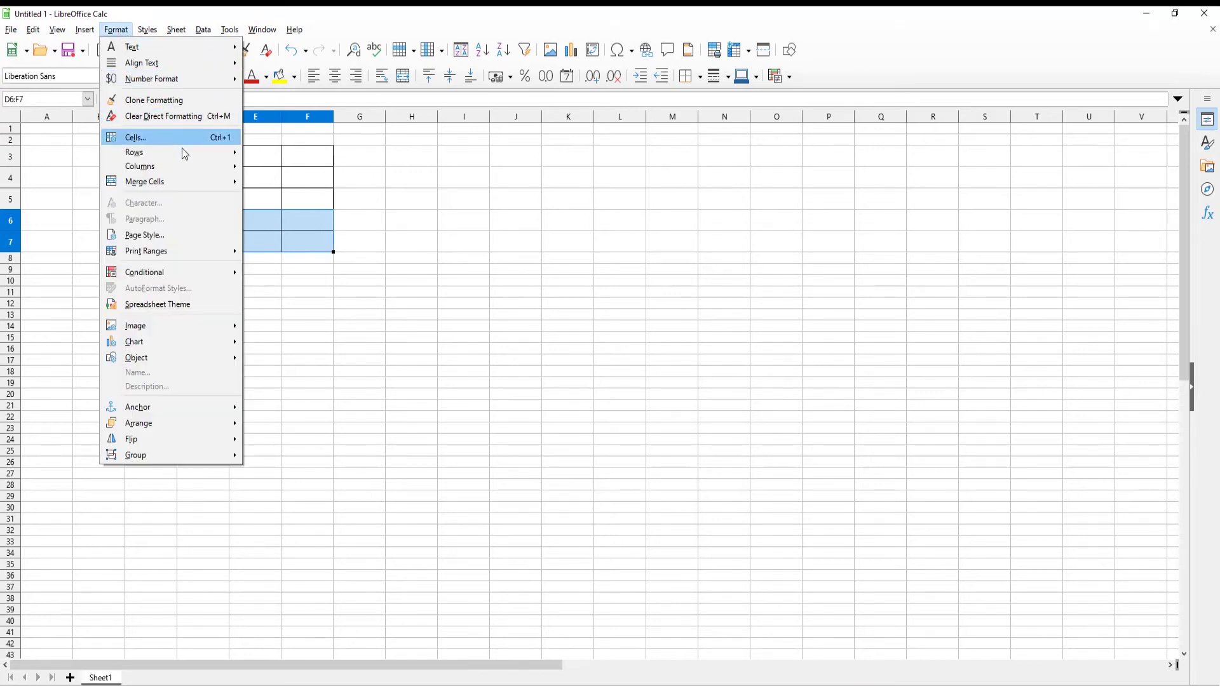
mouse_move(144, 181)
left_click(280, 198)
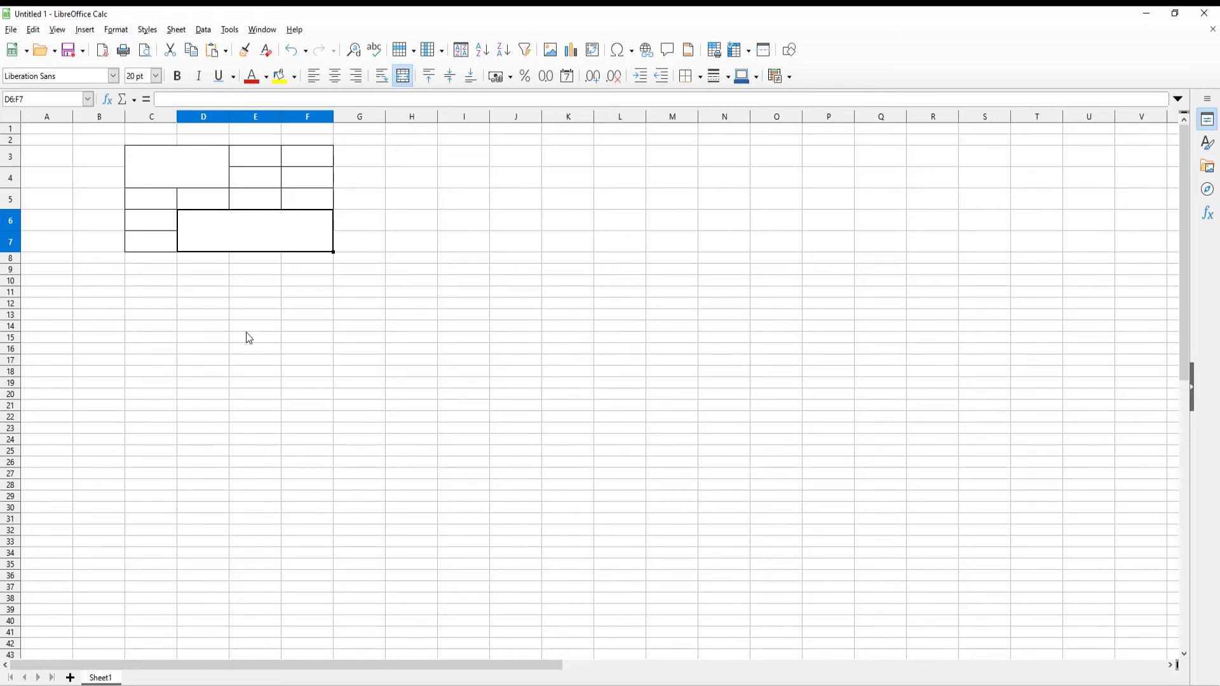
left_click(188, 177)
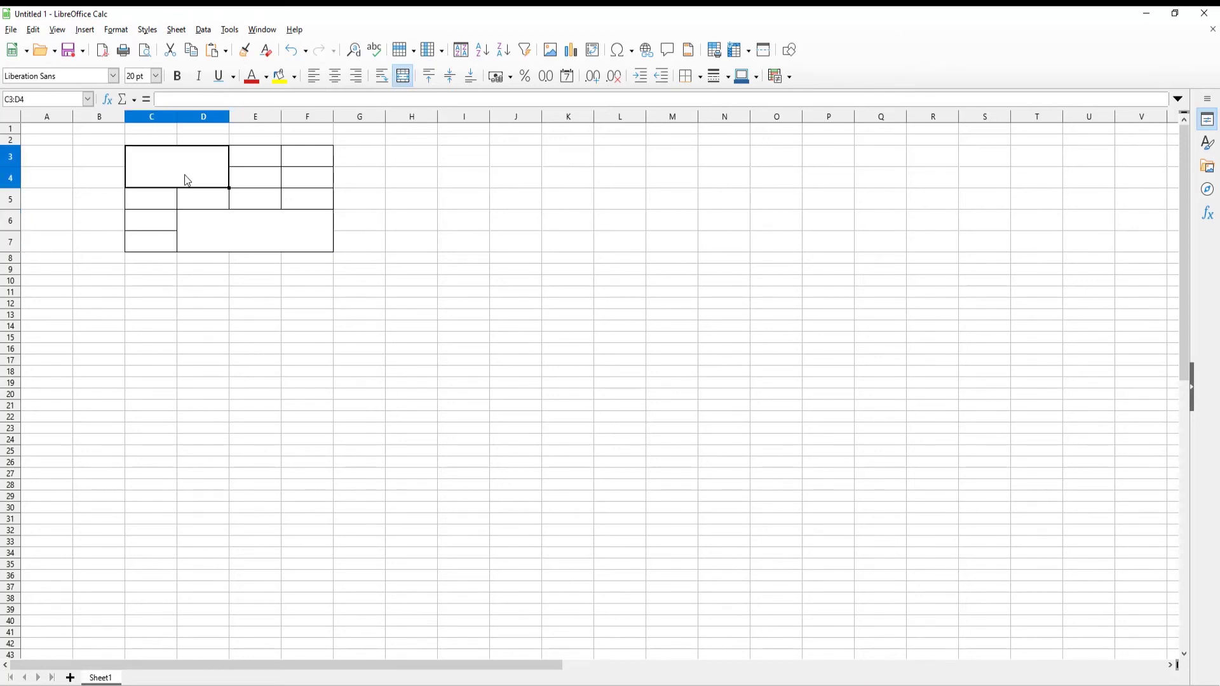
Split the merged C3:D4 block back into four bordered cells.
left_click(116, 29)
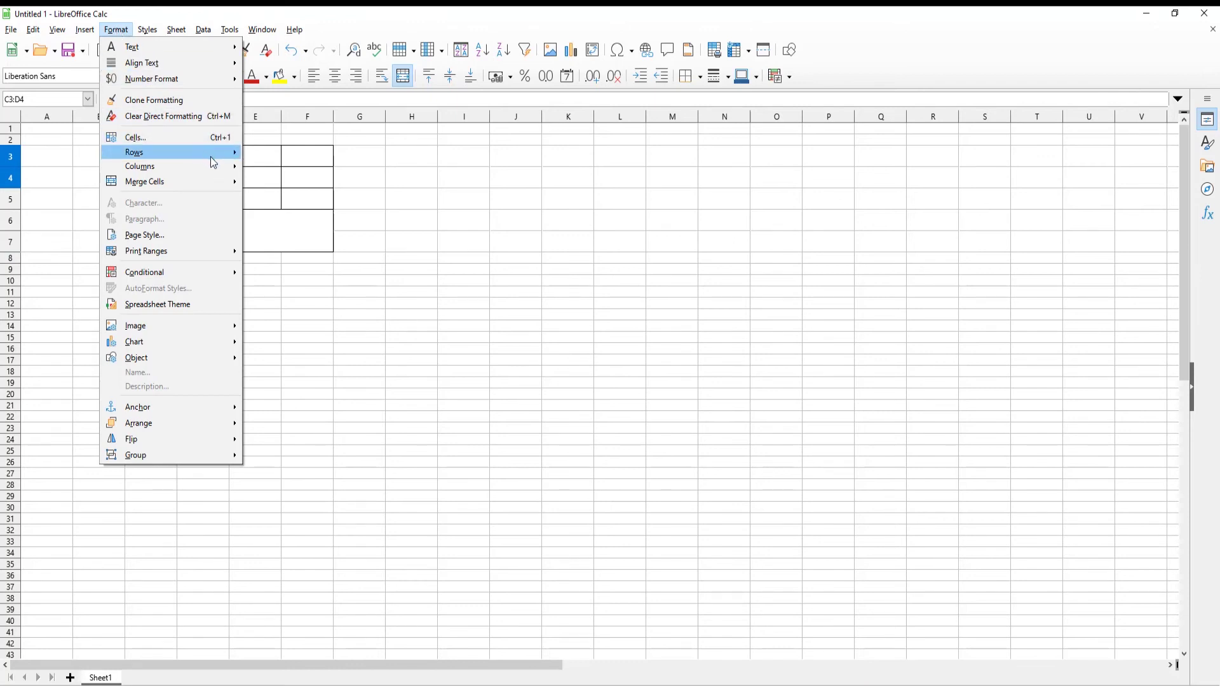
mouse_move(145, 181)
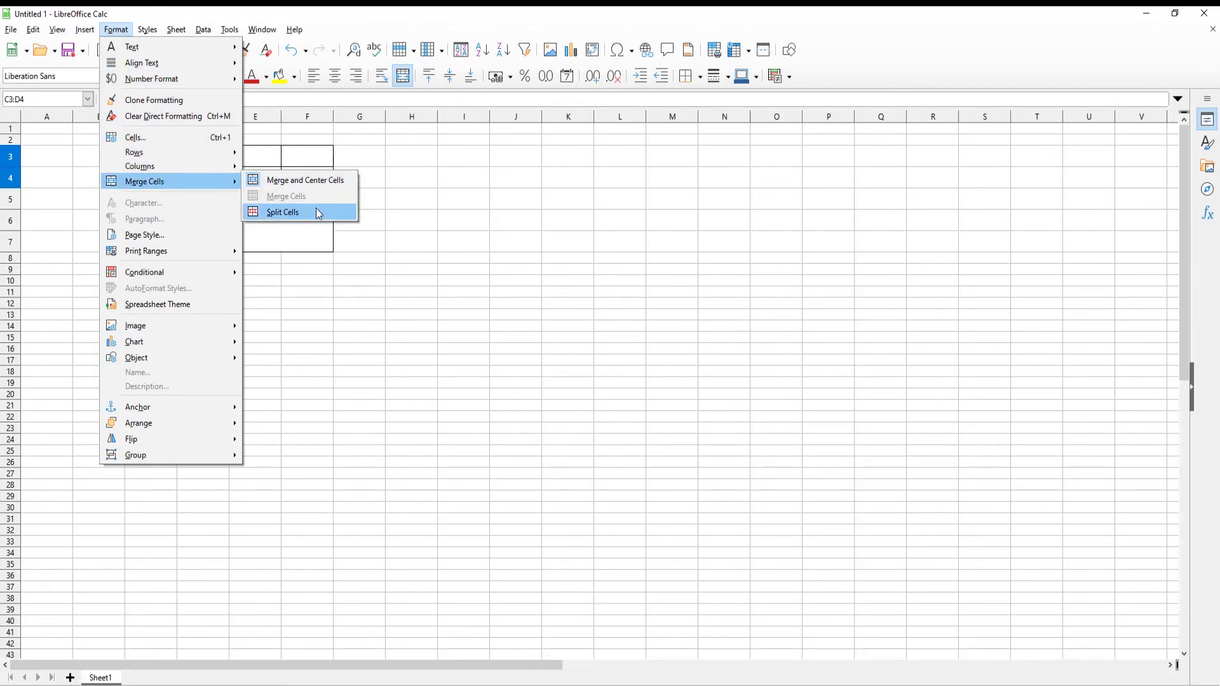
left_click(315, 212)
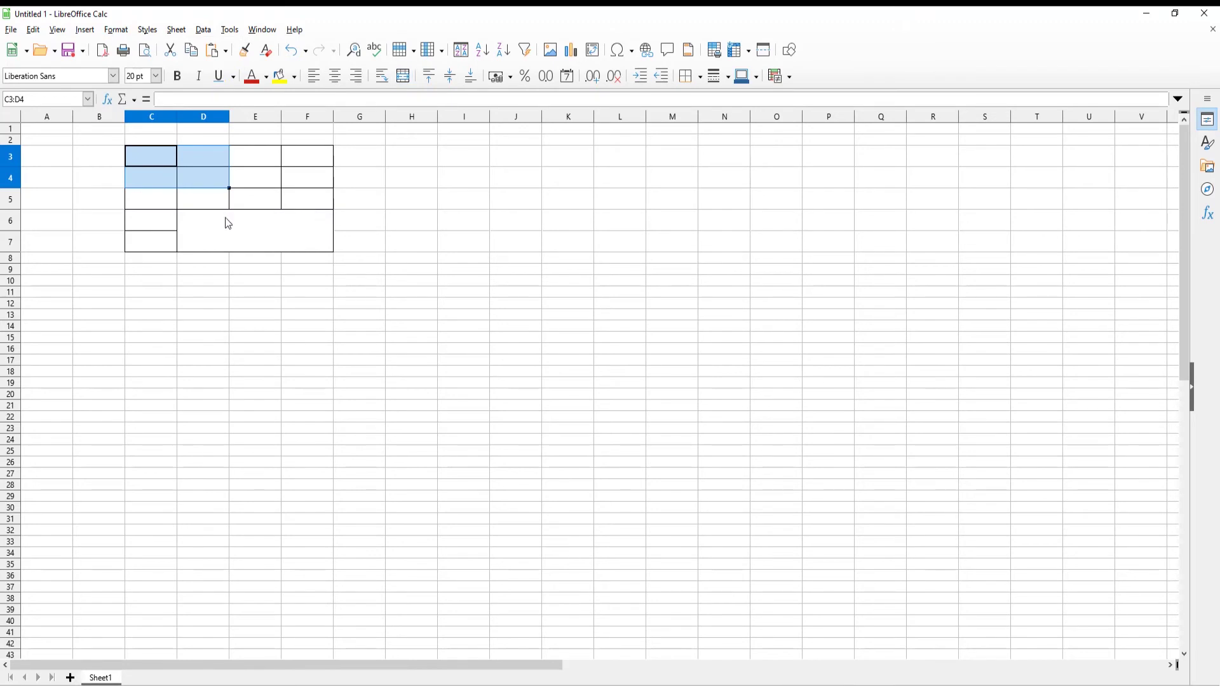
left_click(217, 245)
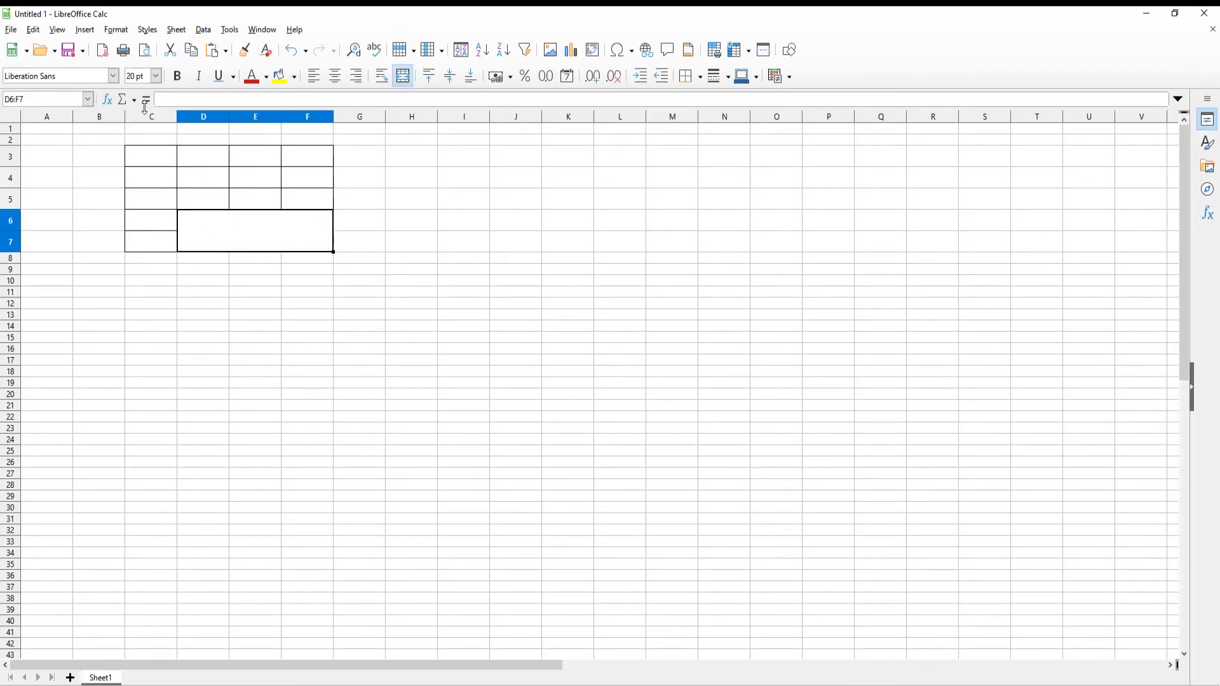
Split the merged D6:F7 block into six individual cells.
left_click(115, 30)
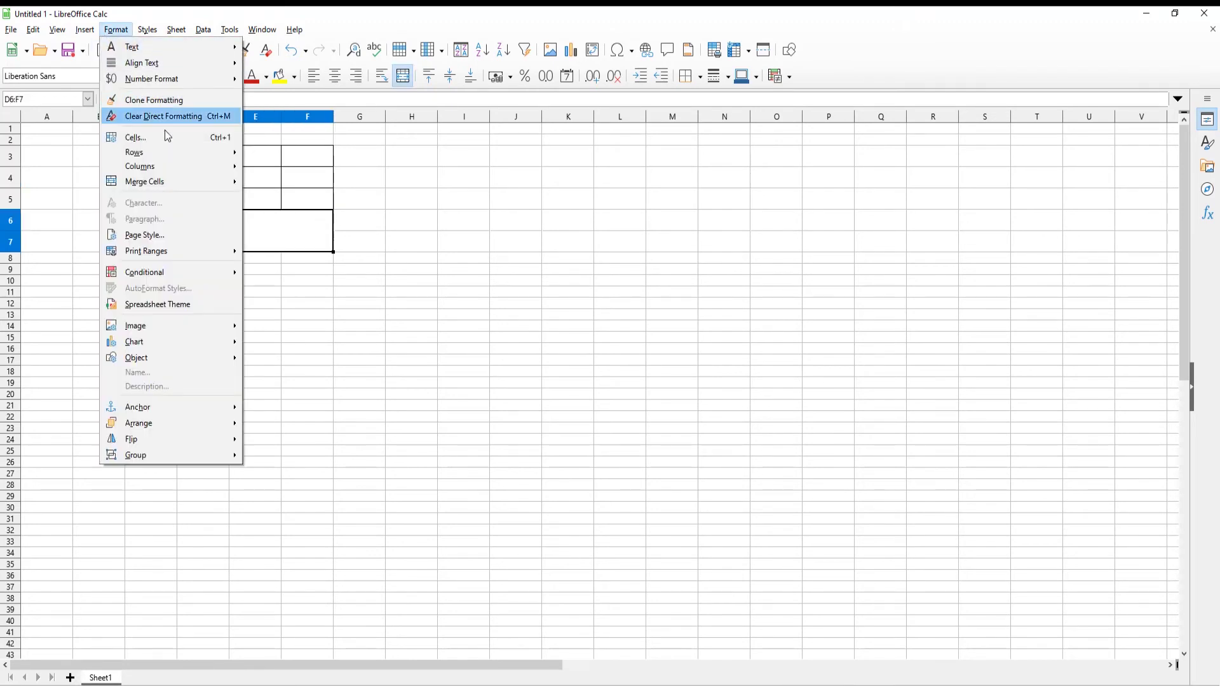
mouse_move(143, 181)
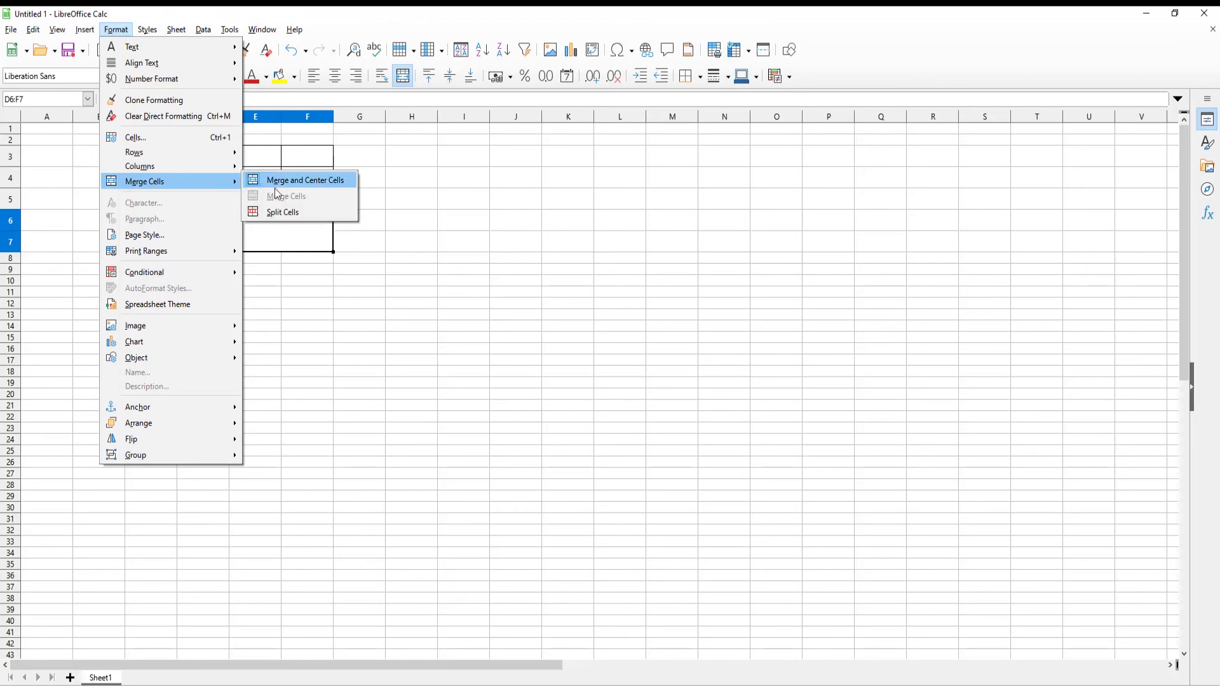
left_click(319, 212)
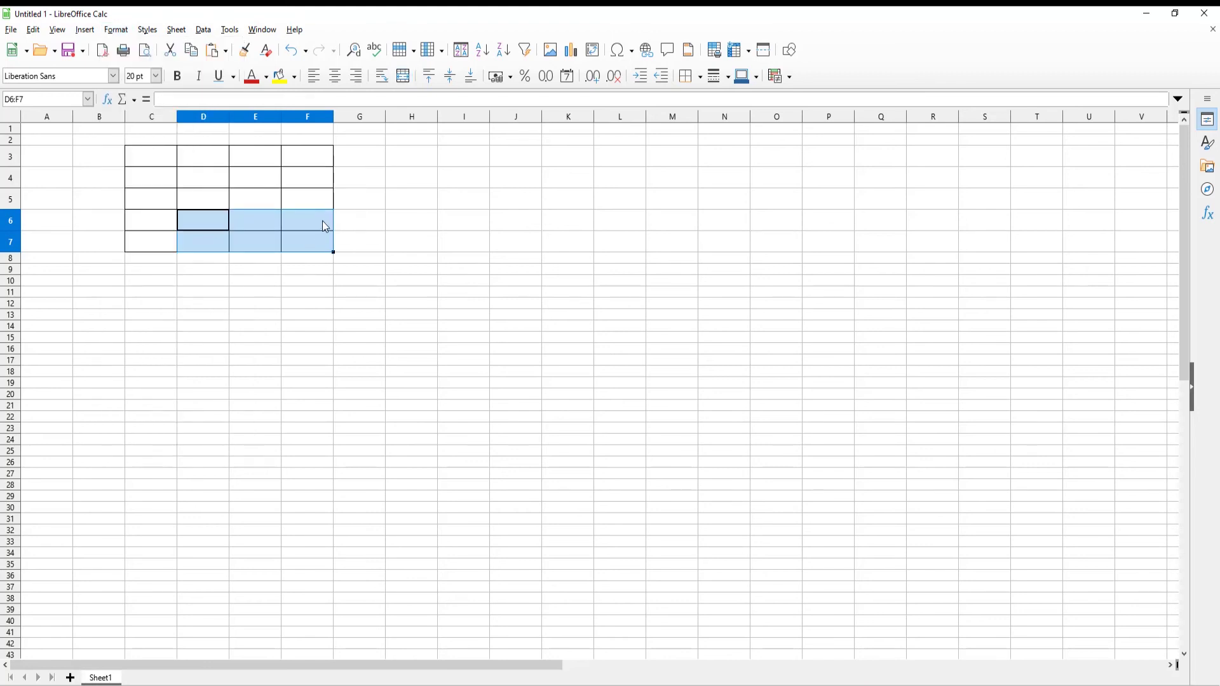